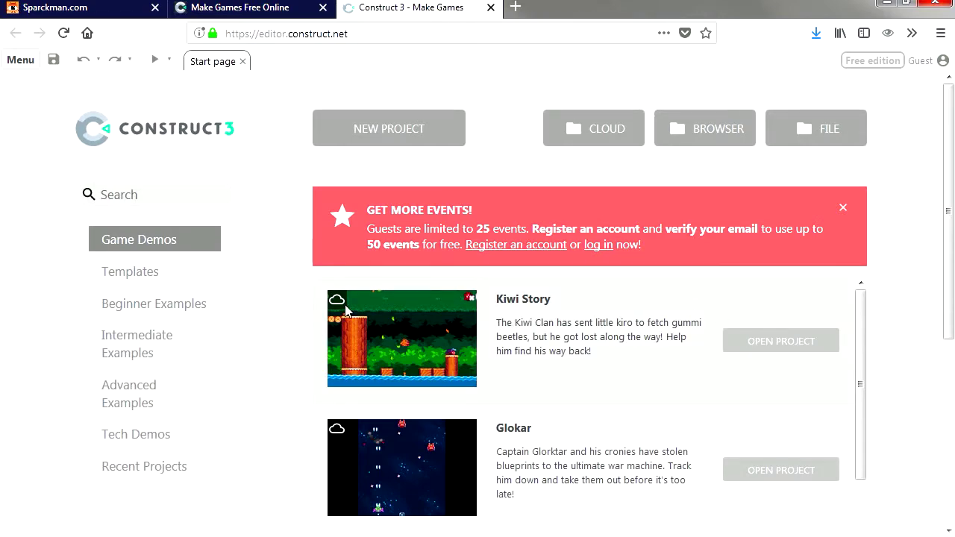
Open the Flapping bird template from the Templates list
left_click(165, 281)
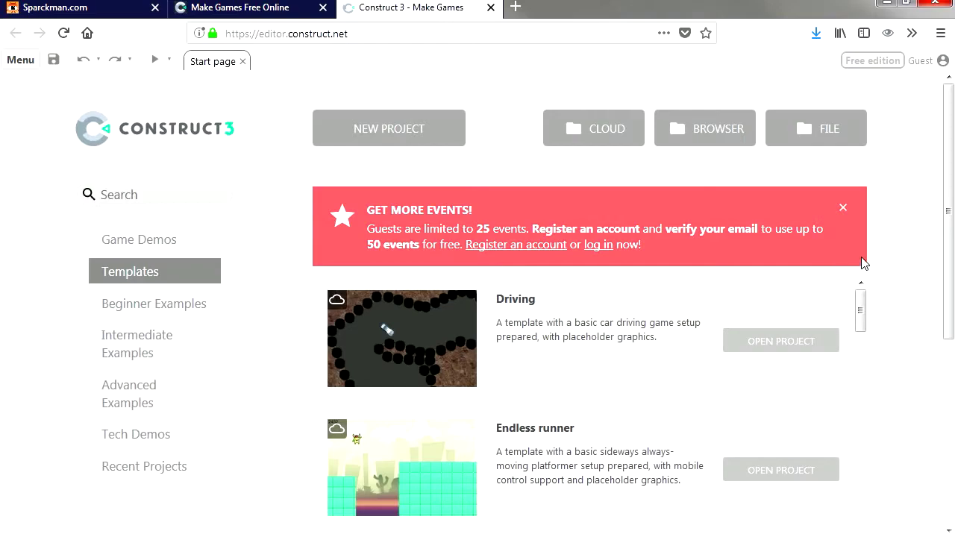
left_click_drag(860, 310, 859, 355)
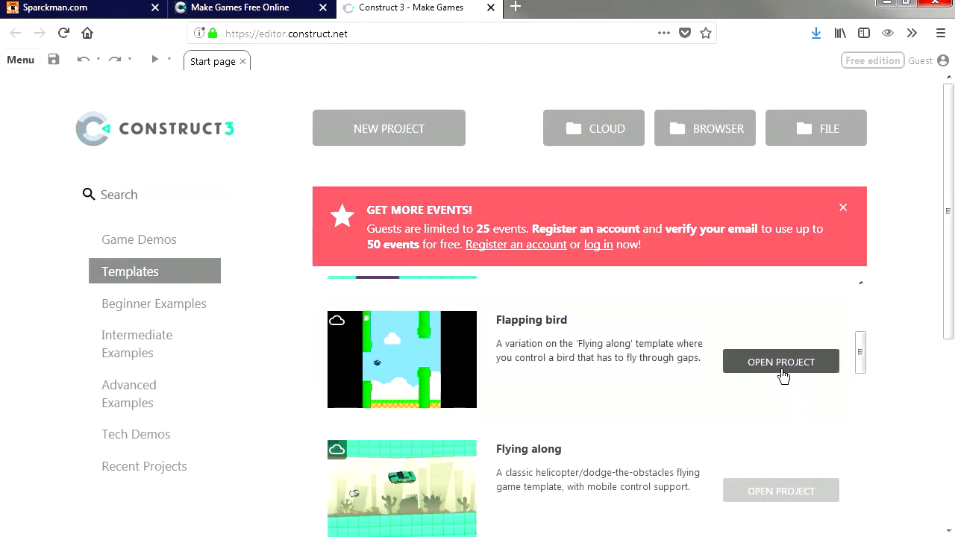
left_click(773, 364)
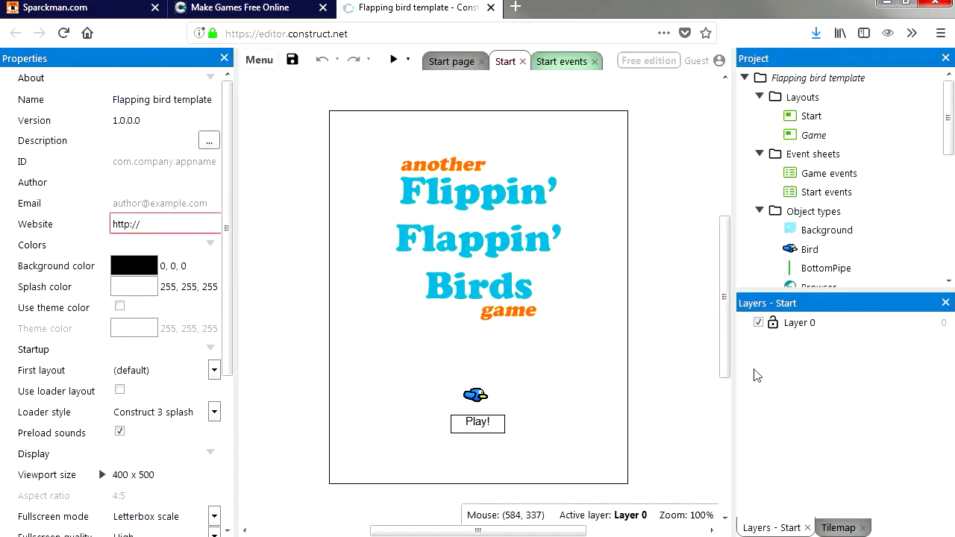
Preview the game and play two rounds, flapping the bird between the pipes
left_click(393, 60)
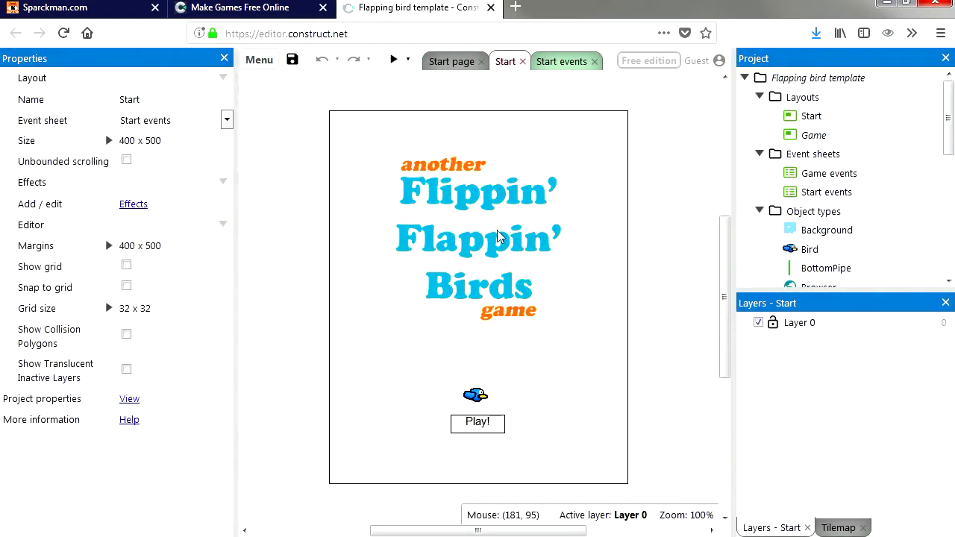
left_click(483, 441)
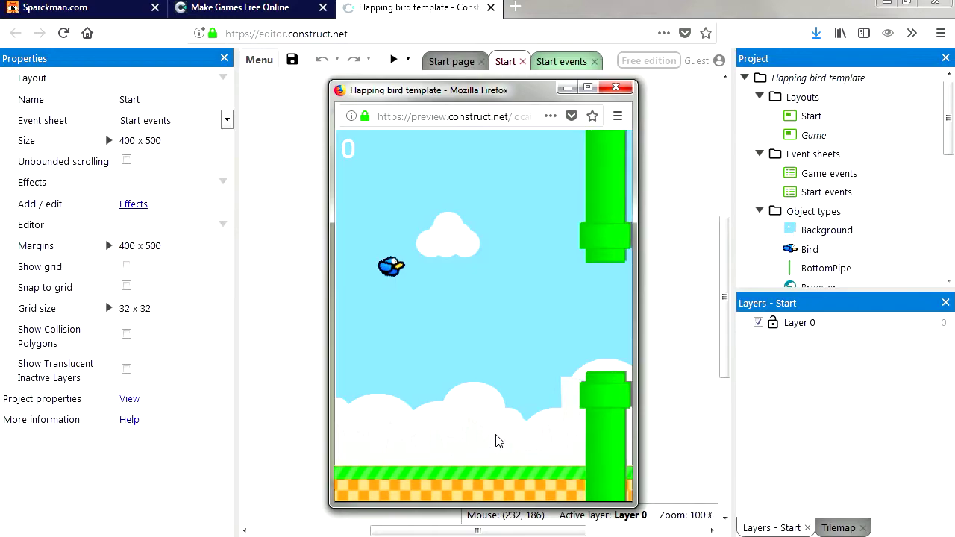
left_click(388, 381)
left_click(386, 376)
left_click(397, 417)
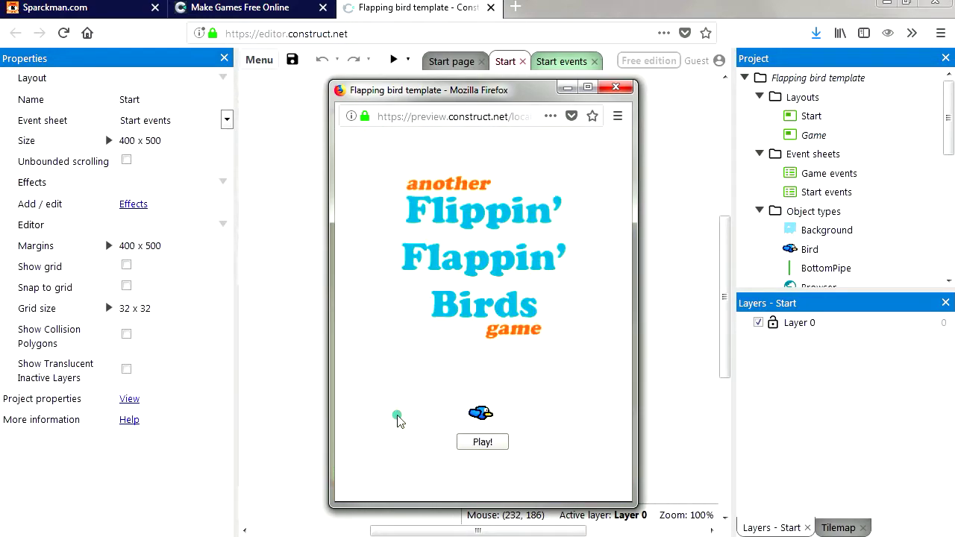
left_click(484, 447)
left_click(420, 398)
left_click(386, 401)
left_click(364, 331)
left_click(389, 352)
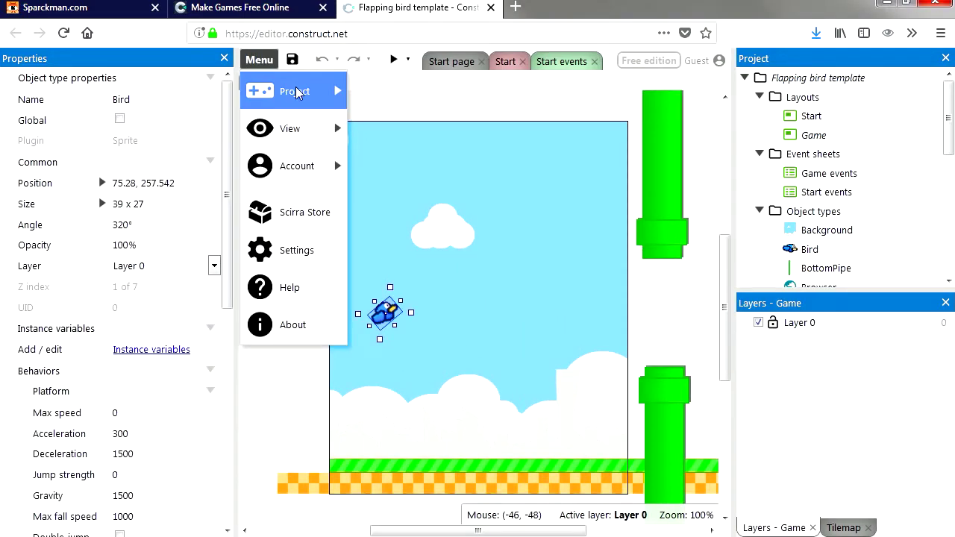
Export the project as Web (HTML5) after browsing the other platform options
mouse_move(296, 91)
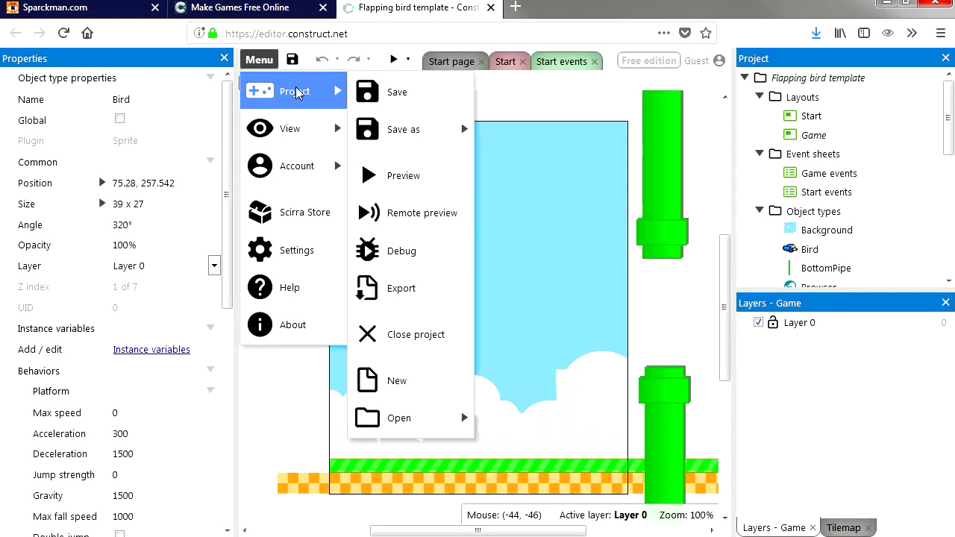
left_click(402, 289)
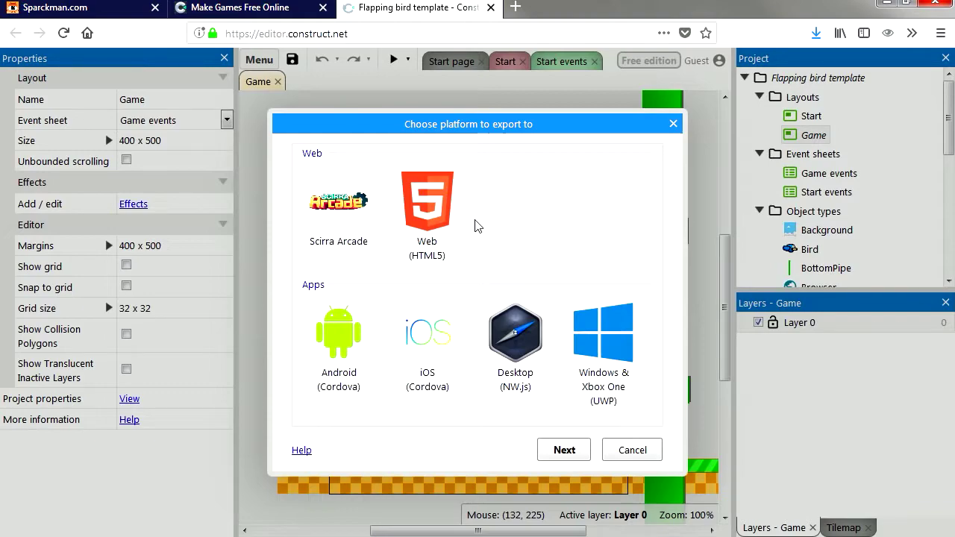
left_click(623, 360)
scroll(655, 292, "down", 3)
left_click(395, 242)
left_click(526, 242)
scroll(654, 321, "up", 3)
left_click(426, 217)
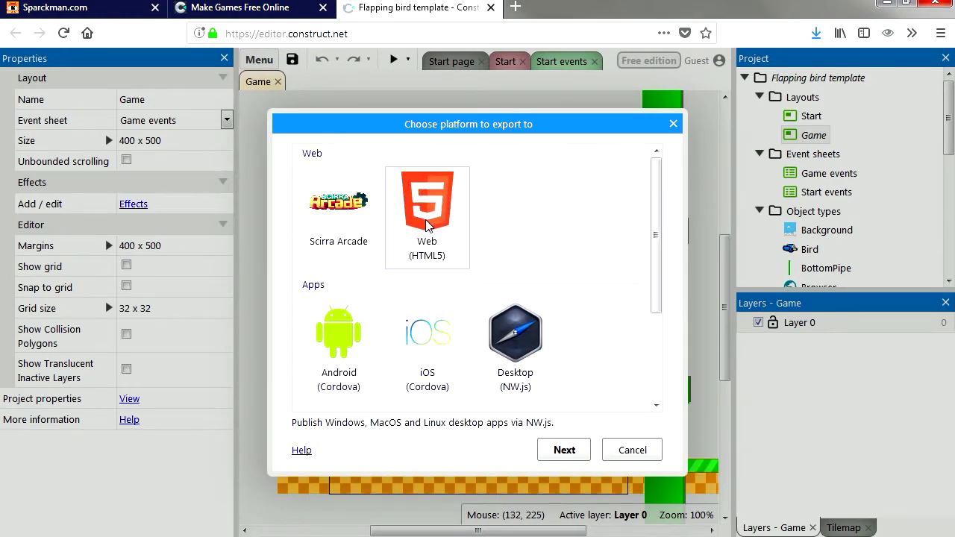
left_click(562, 449)
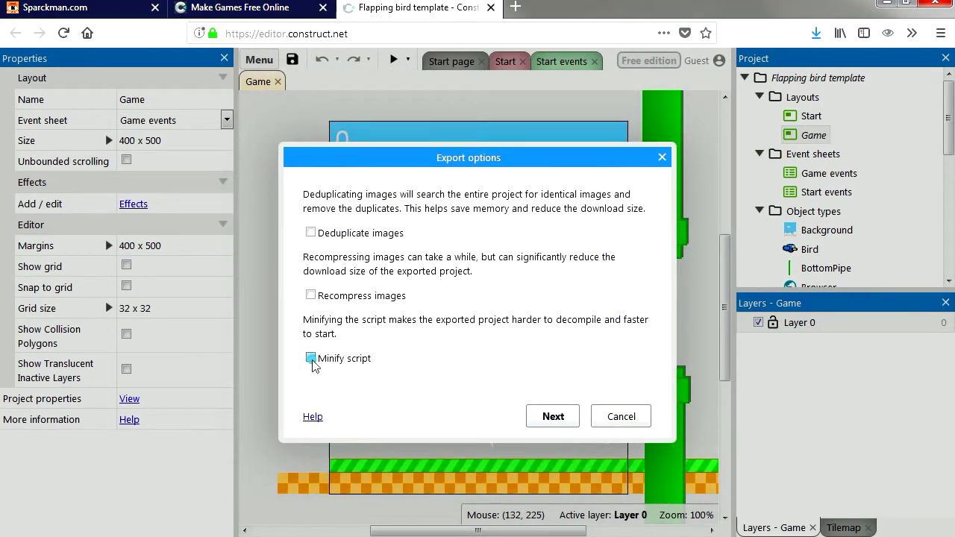
left_click(553, 417)
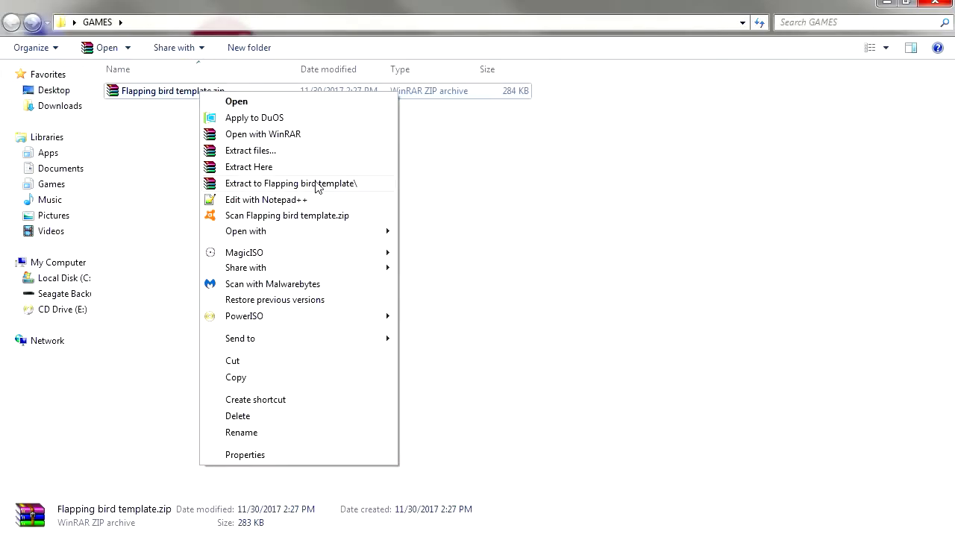
Extract the exported zip and run its index.html in Firefox
left_click(316, 185)
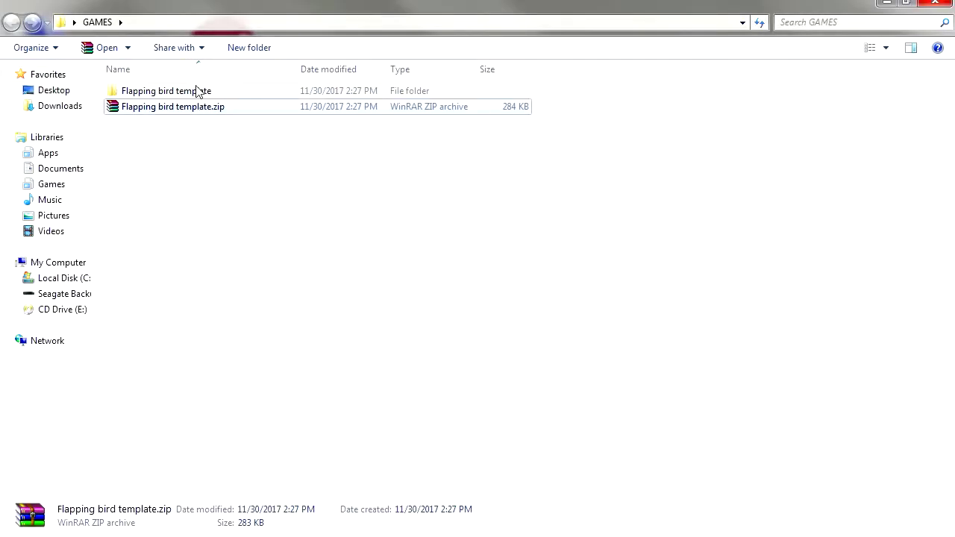
double_click(198, 91)
double_click(226, 291)
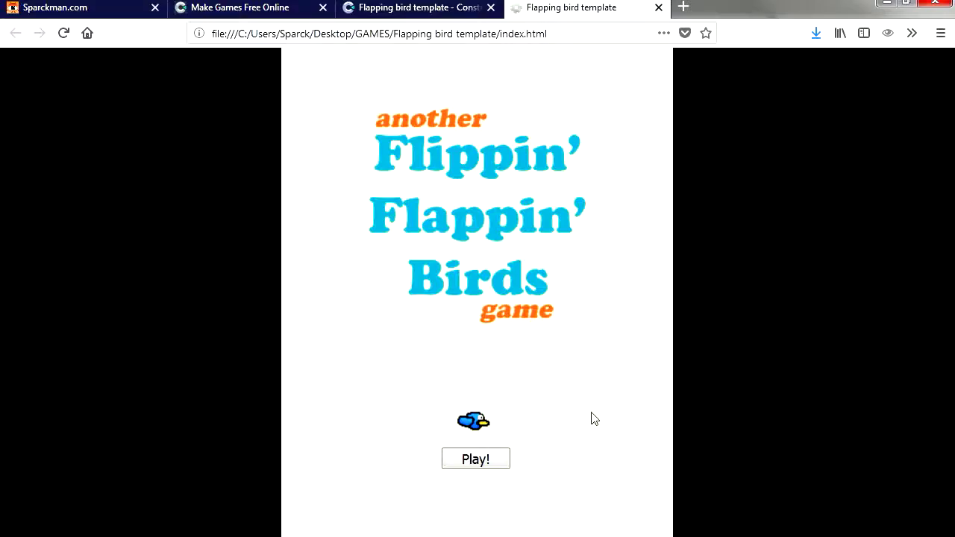
left_click(490, 460)
Flap the bird in the local game, then select start.js in FileZilla's local export folder
left_click(348, 282)
left_click(347, 257)
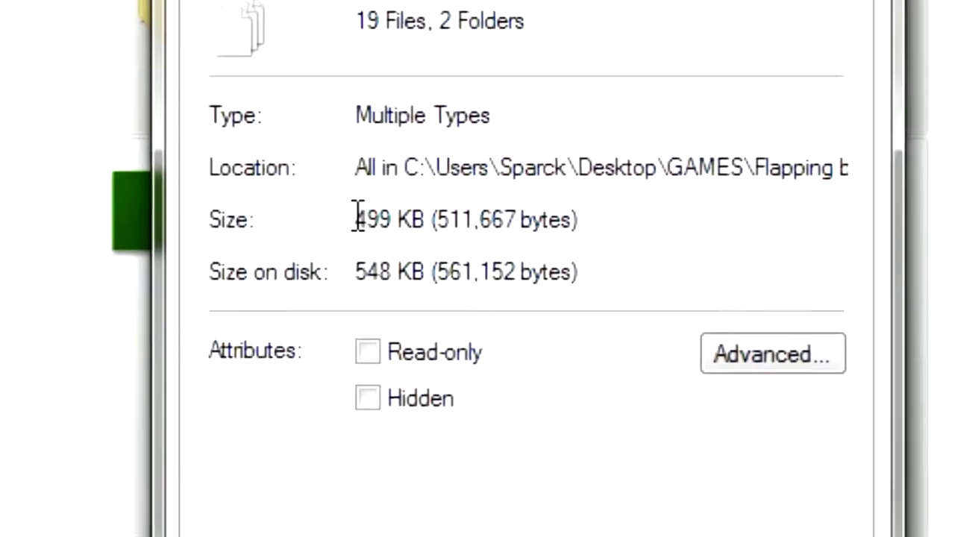
left_click_drag(367, 181, 524, 186)
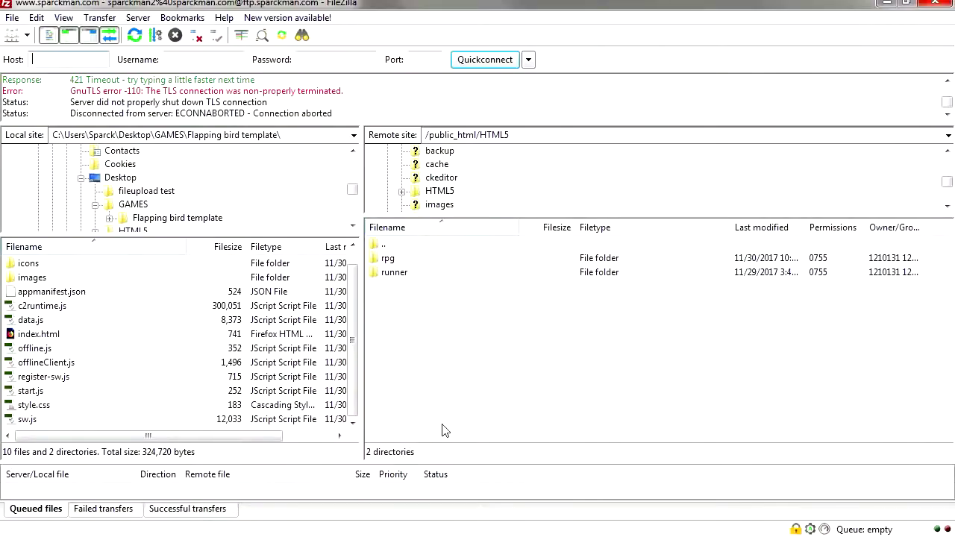
left_click(94, 390)
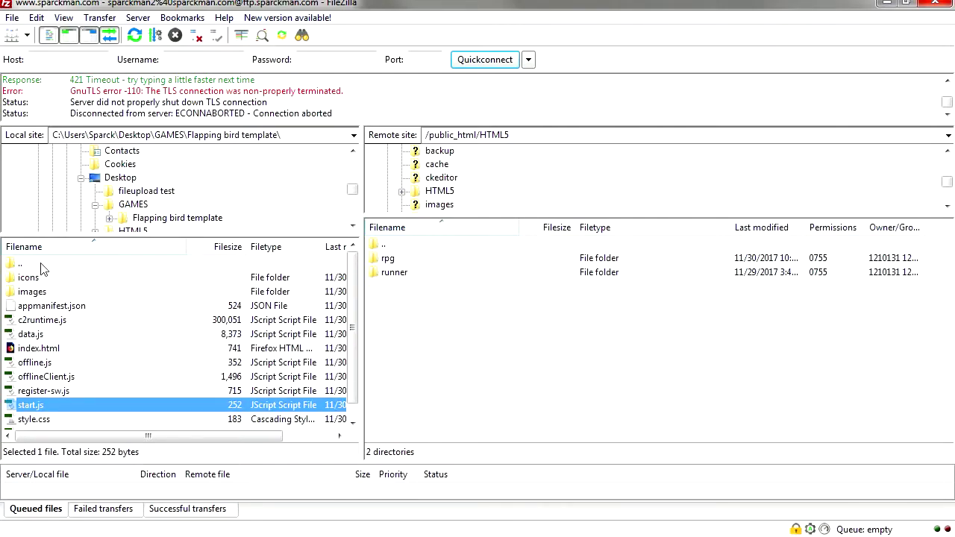
Create a 'flappy' folder in the server's /public_html/HTML5 directory and open it
left_click(411, 272)
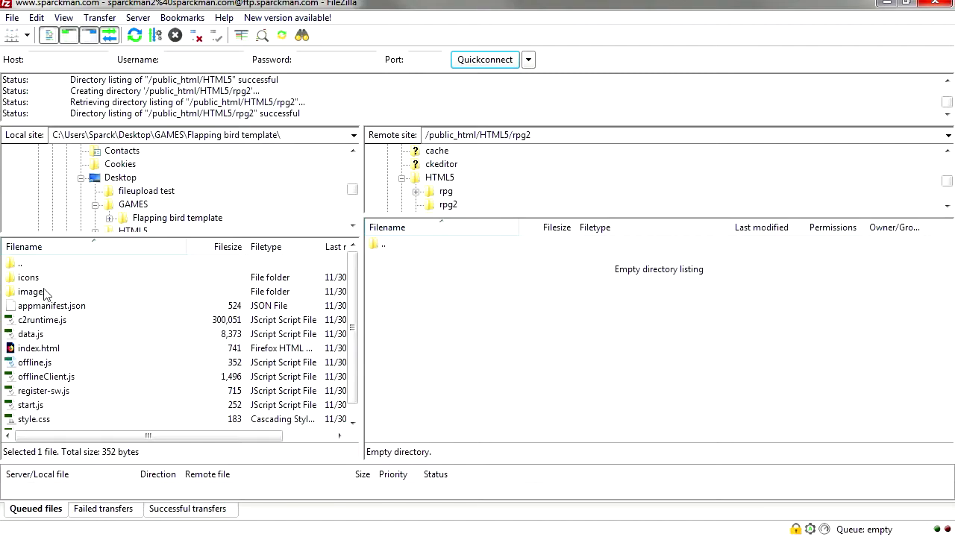
double_click(395, 246)
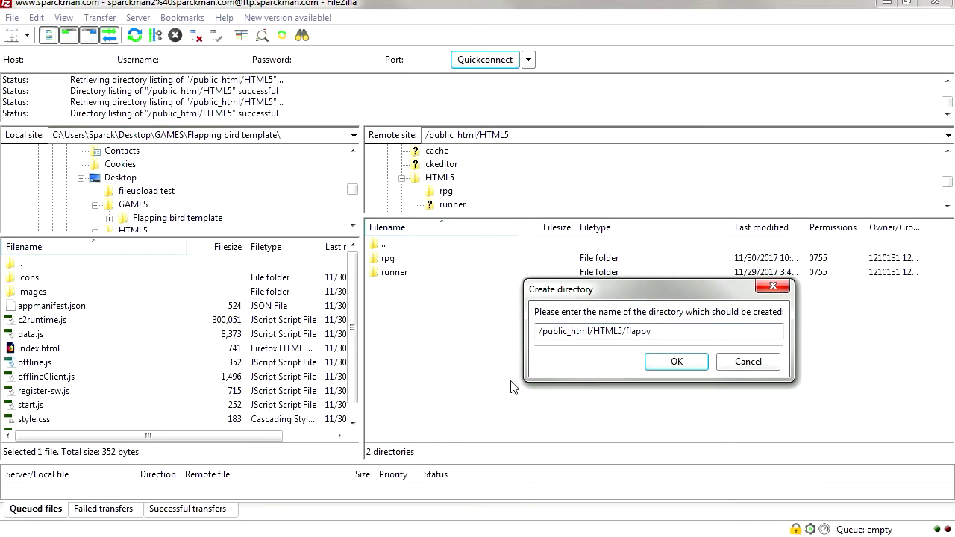
left_click(670, 363)
double_click(415, 258)
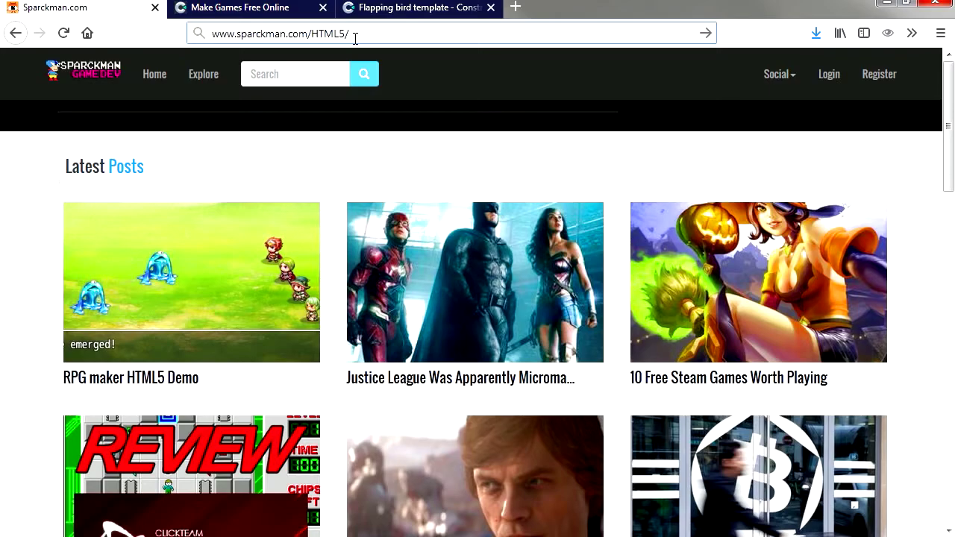
Rename the uploaded index.html to index.php and play the game at sparckman.com/HTML5/flappy/index.php
left_click(403, 328)
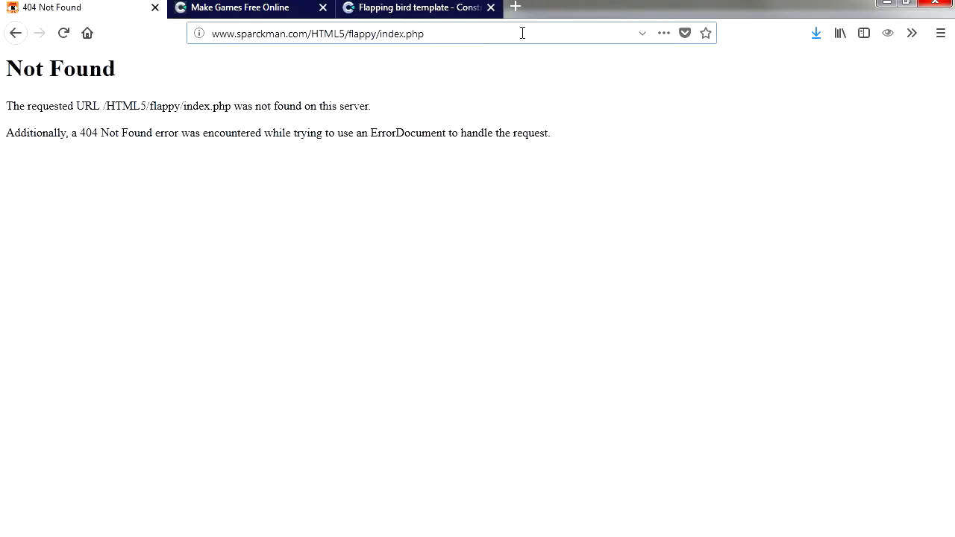
key("Return")
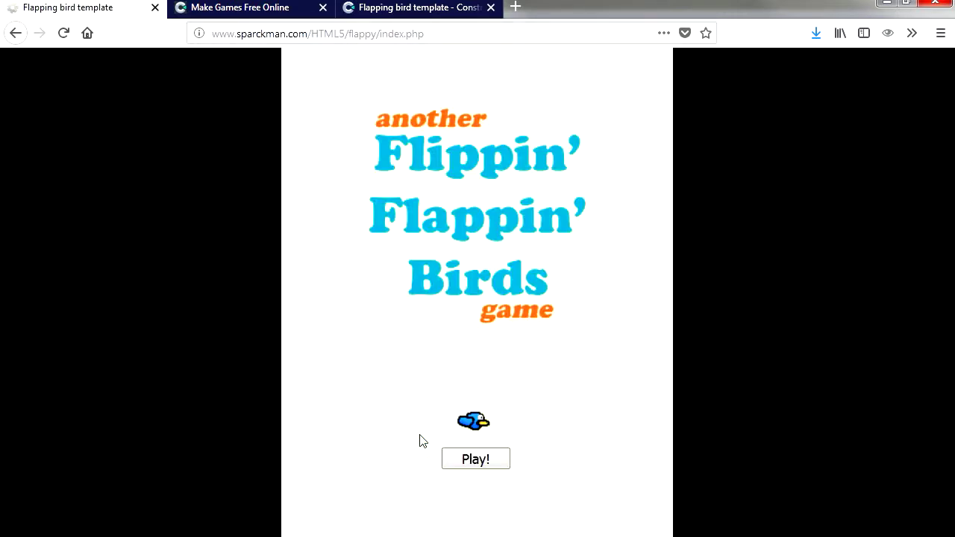
left_click(467, 456)
left_click(388, 379)
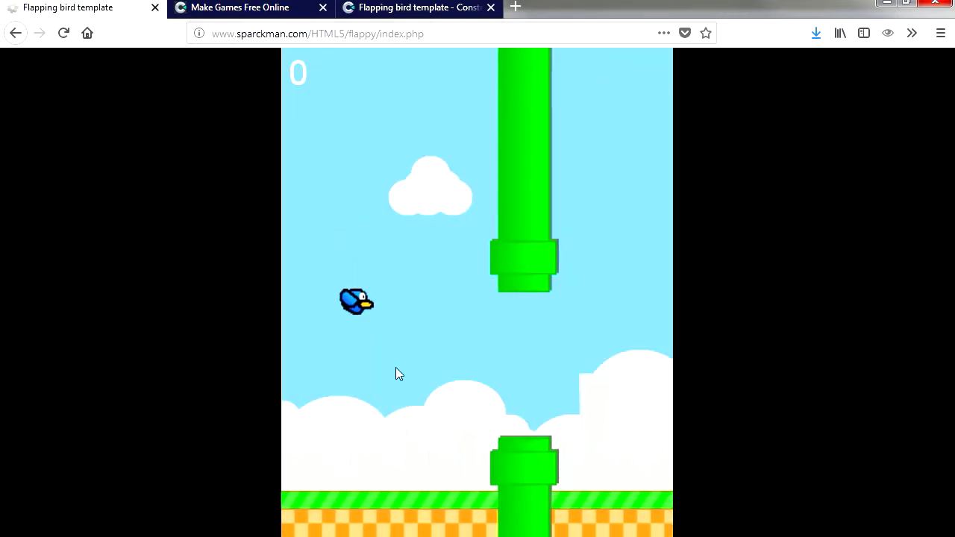
left_click(375, 384)
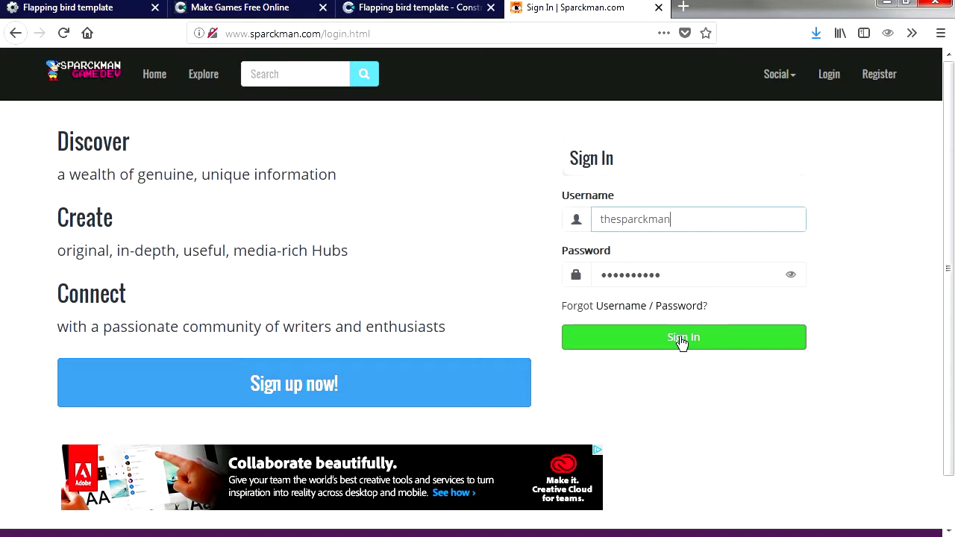
Sign in to sparckman.com, scroll through a latest post, and go to My Articles
left_click(682, 339)
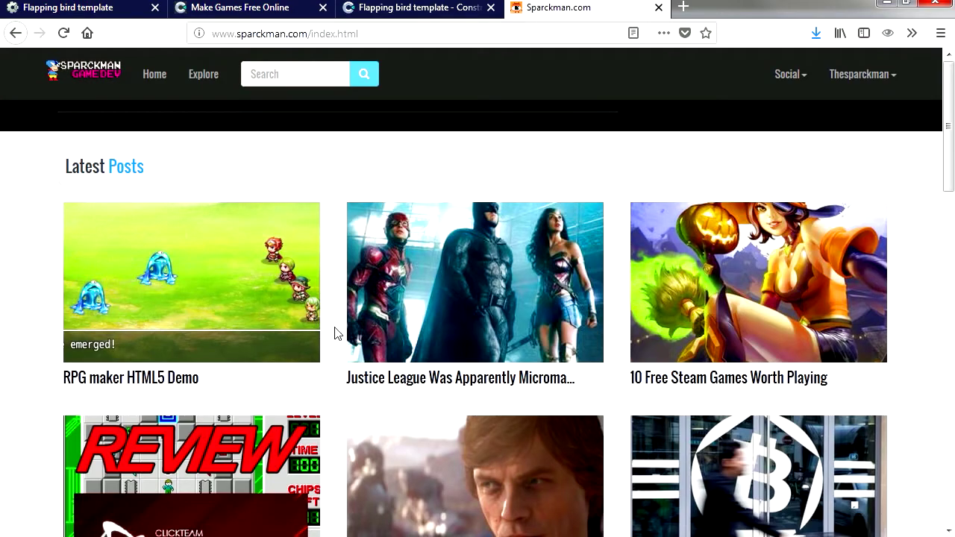
left_click(481, 311)
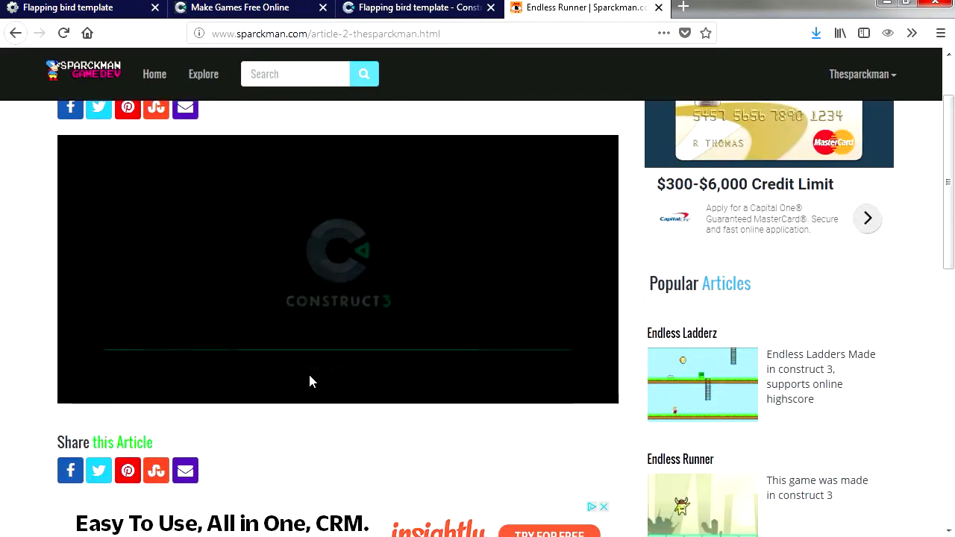
scroll(172, 401, "down", 3)
scroll(172, 399, "down", 5)
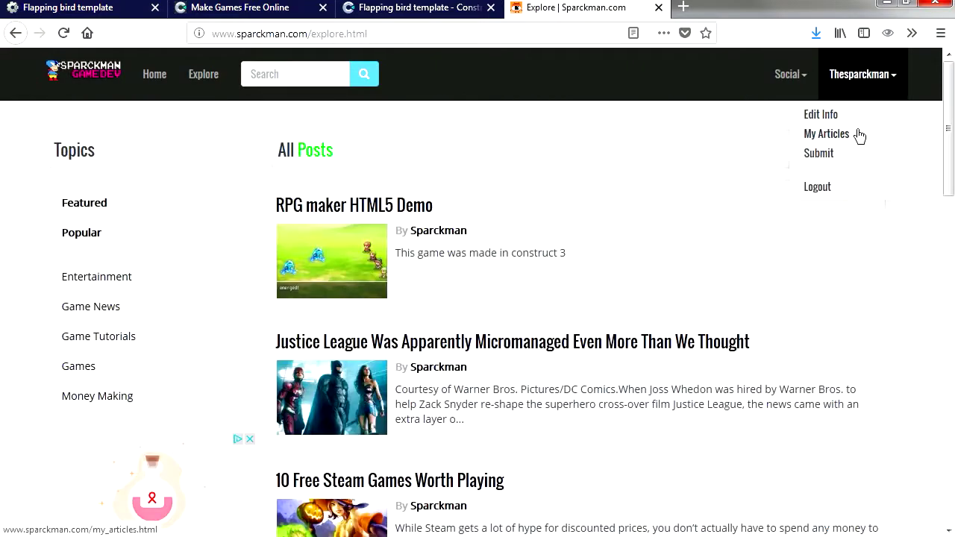
left_click(858, 135)
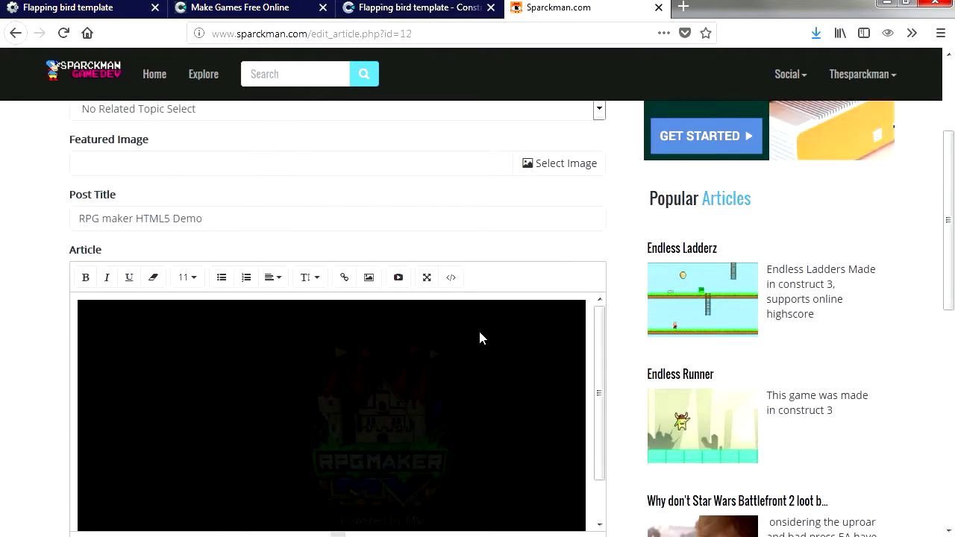
Copy the RPG maker HTML5 Demo's embed code from Code View and start a new article
left_click(452, 279)
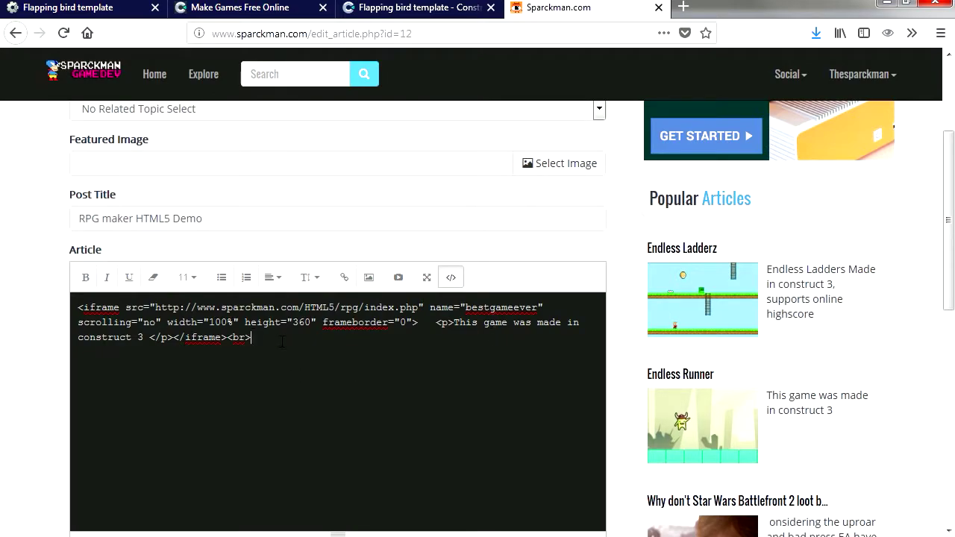
left_click_drag(284, 343, 58, 309)
key("ctrl+c")
left_click(894, 79)
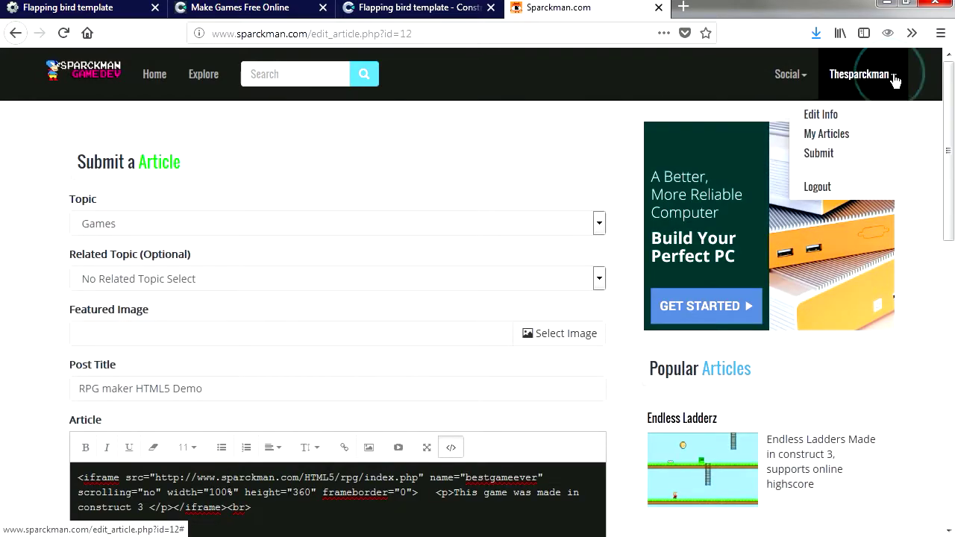
left_click(837, 152)
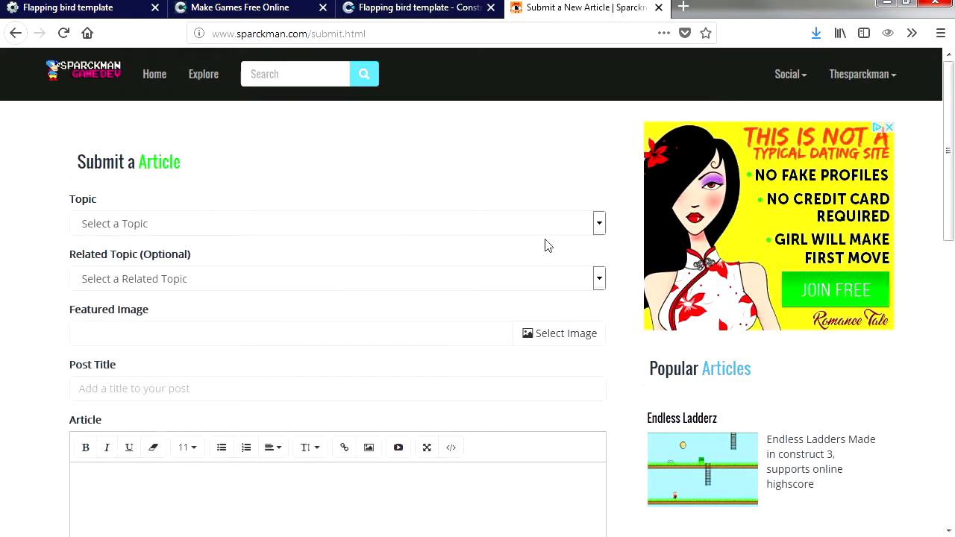
Set the new article's topic to Games and title it 'Flappy Bird Clone - Construct 3'
left_click(601, 223)
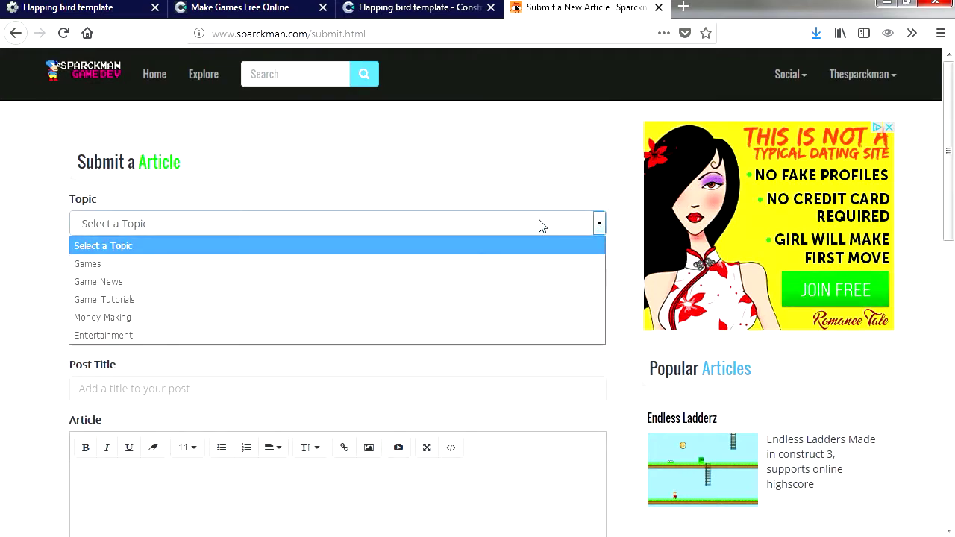
left_click(87, 263)
left_click(231, 388)
type("Flappy Bird Clone")
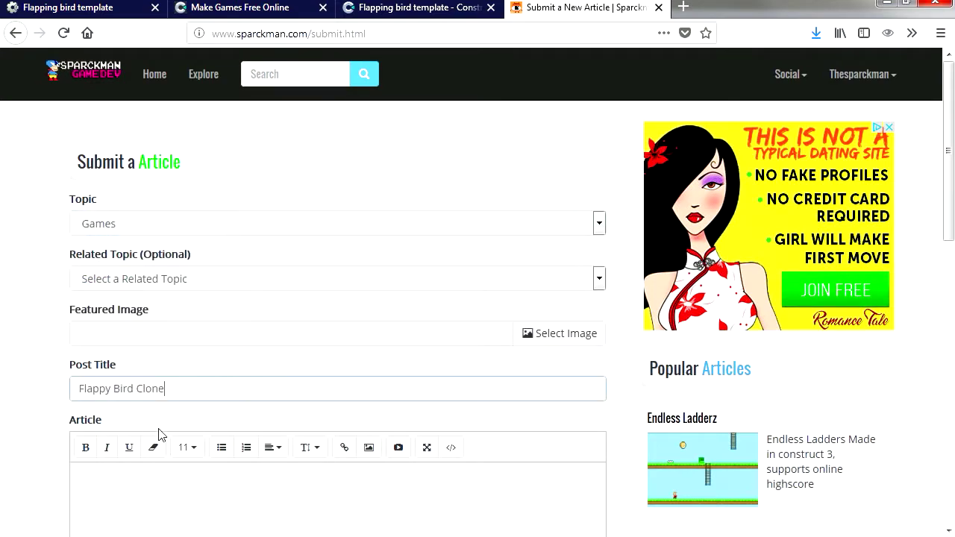
type(" - Construct 3")
scroll(265, 428, "down", 2)
left_click(255, 429)
scroll(332, 434, "down", 3)
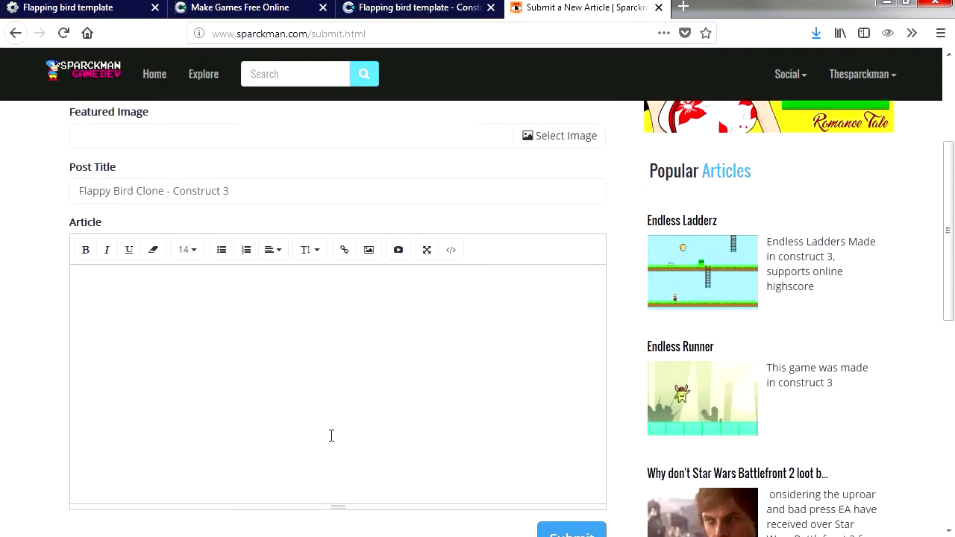
scroll(343, 433, "up", 1)
Paste the embed code into the new article's Code View and copy the flappy game's address
left_click(451, 278)
key("ctrl+v")
key("ctrl+plus")
left_click_drag(435, 33, 206, 36)
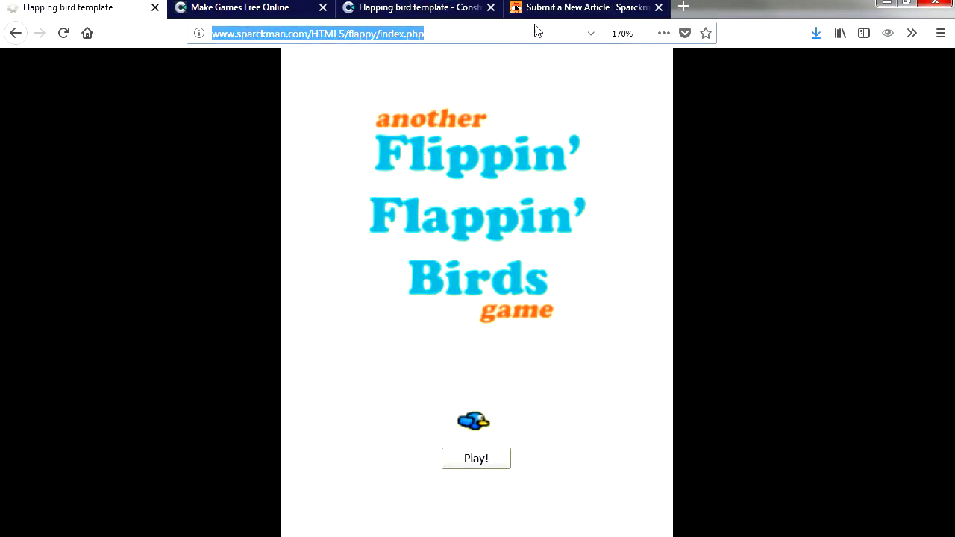
Replace the embed's src with the flappy game URL and start the description with 'Flappy Bir'
left_click(560, 8)
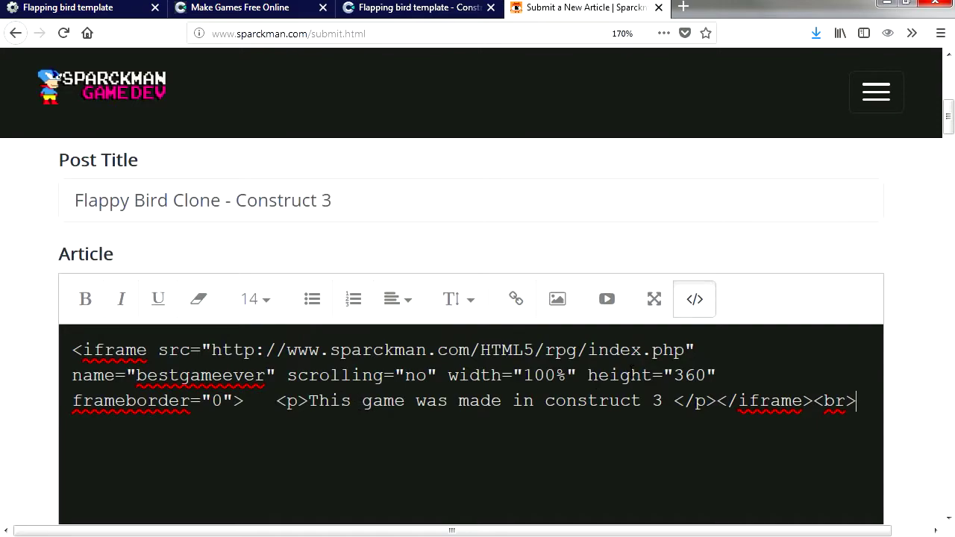
left_click_drag(684, 349, 297, 350)
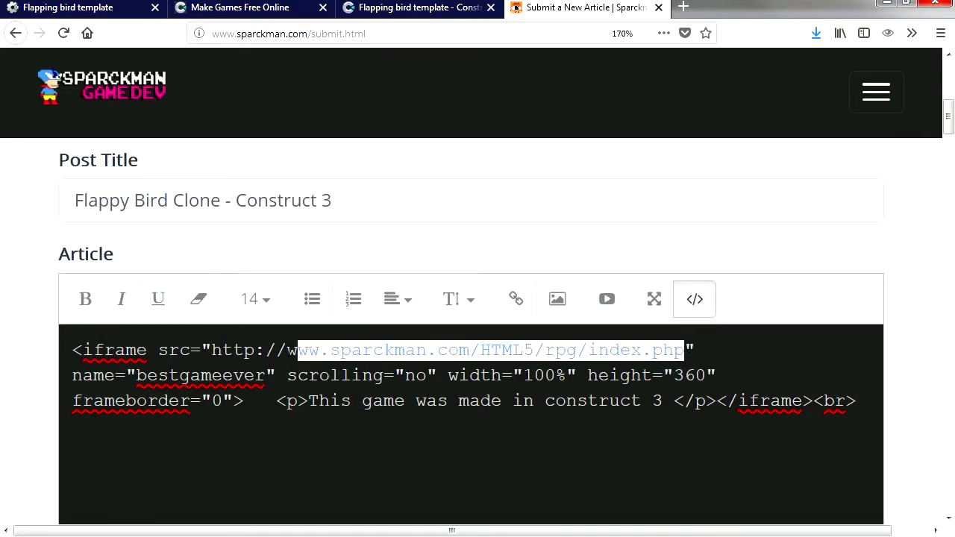
type("http://www.sparckman.com/HTML5/flappy/index.php")
left_click_drag(662, 400, 321, 401)
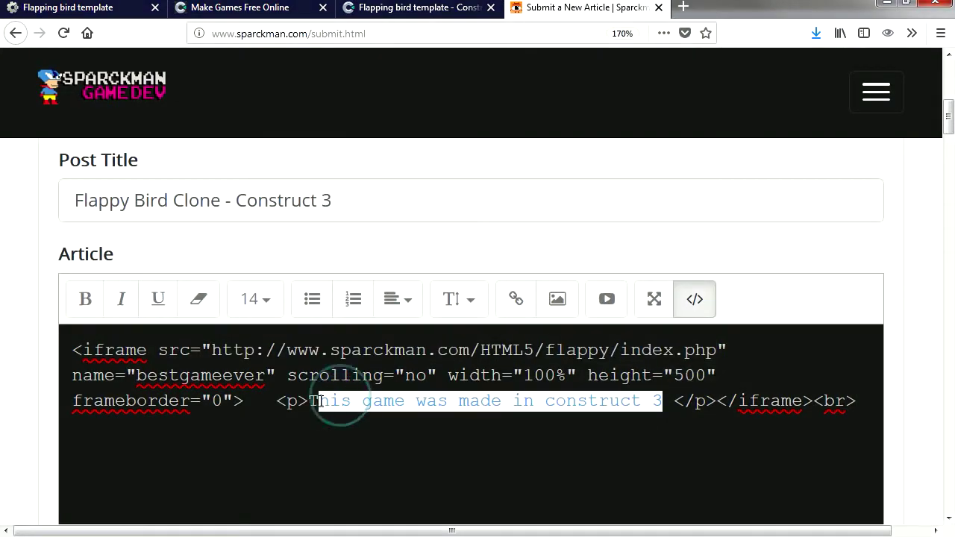
key("BackSpace")
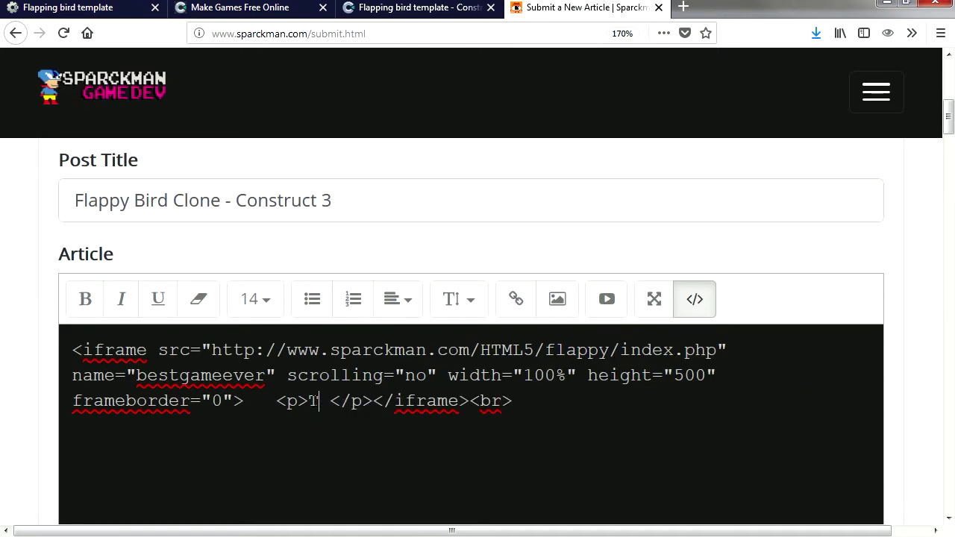
key("BackSpace")
type("Flappy Bird")
left_click(239, 8)
left_click(422, 9)
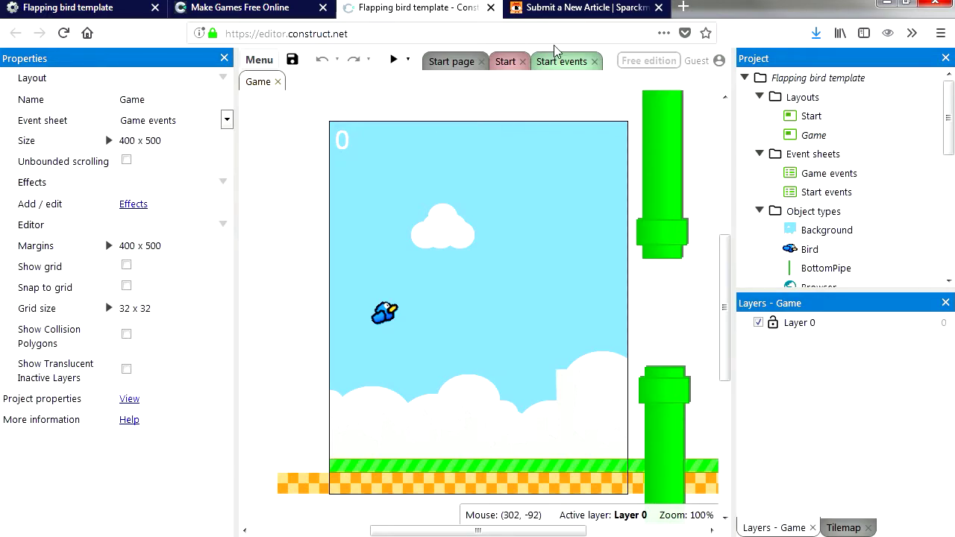
Snip the Construct 3 game area and set flappy.JPG as the featured image
key("ctrl+alt+s")
left_click_drag(332, 174, 569, 382)
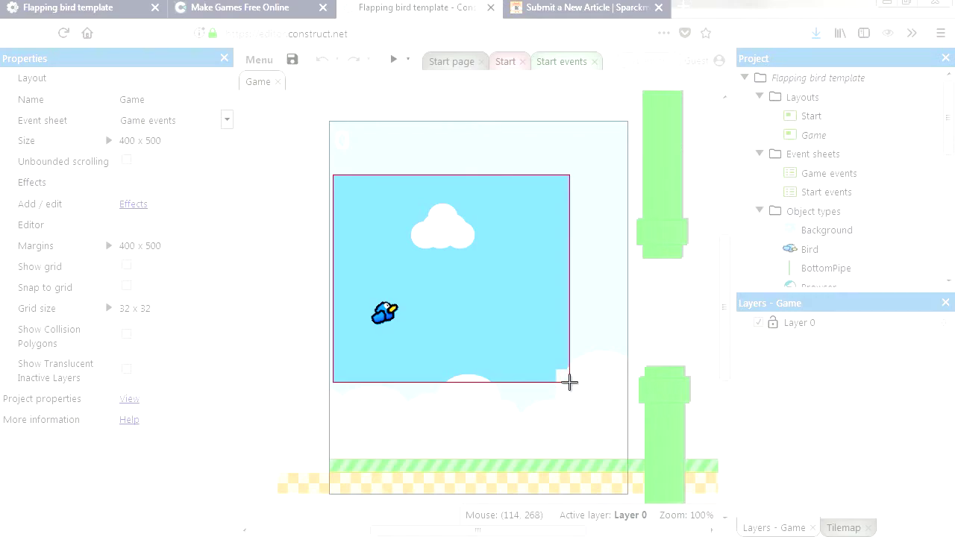
left_click_drag(570, 382, 569, 382)
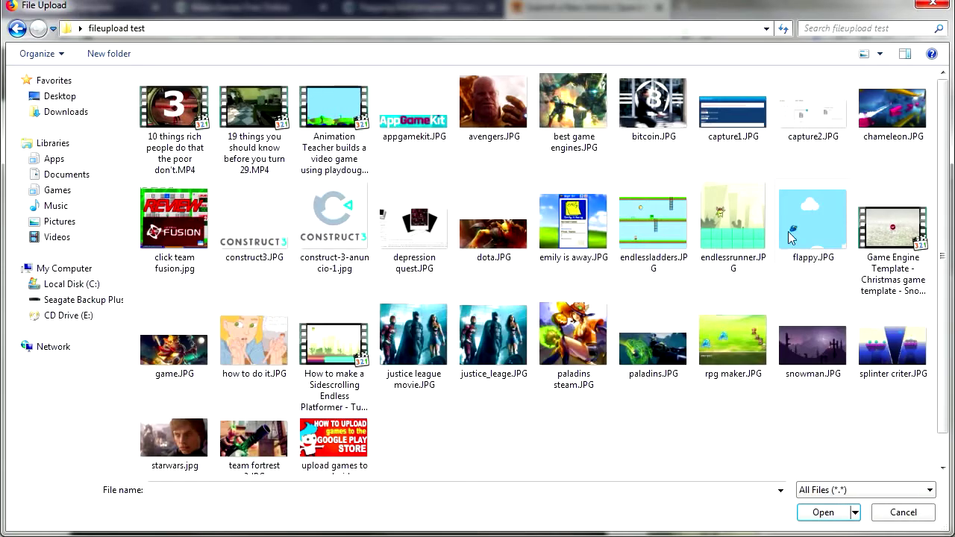
double_click(830, 229)
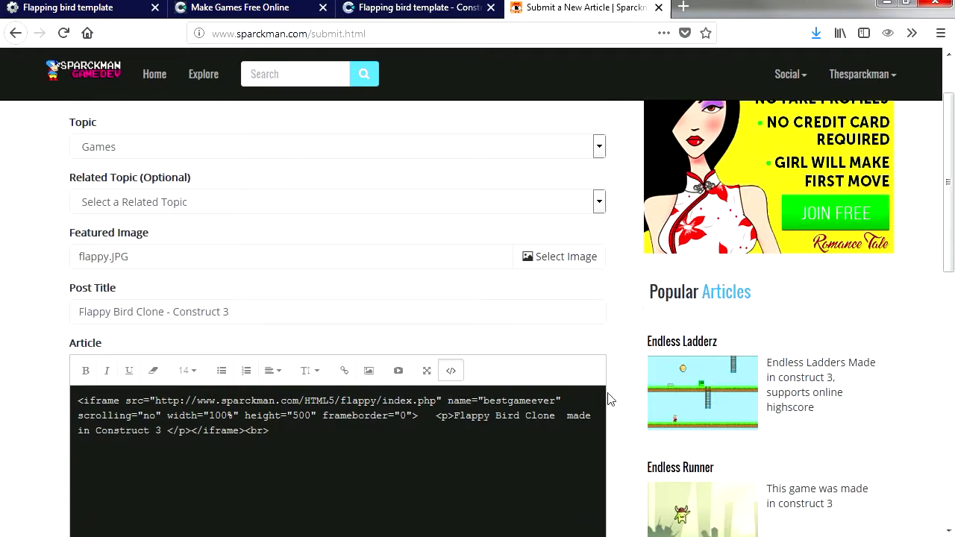
Submit the article, then open 'Flappy Bird Clone - Construct 3' from the home page's Latest Posts
scroll(609, 396, "down", 3)
left_click(572, 405)
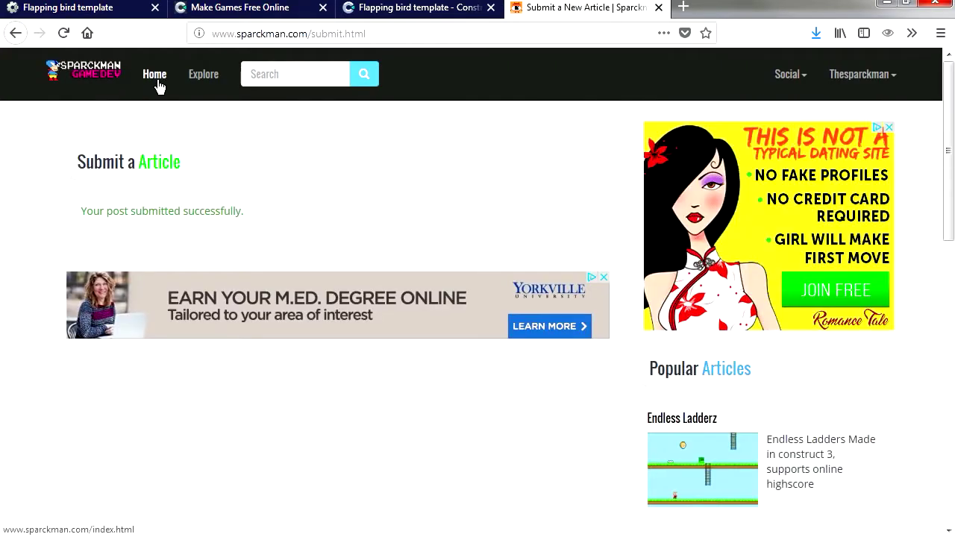
left_click(156, 81)
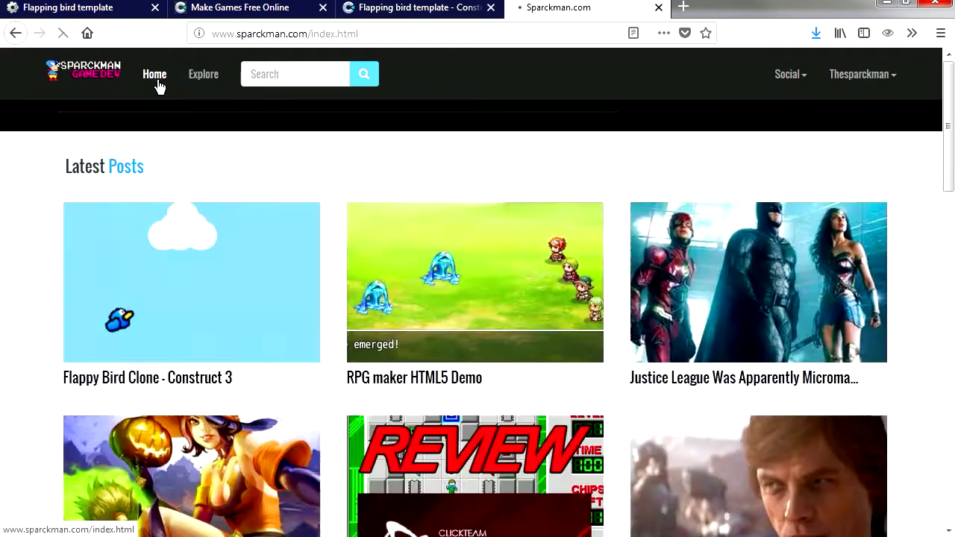
left_click(194, 290)
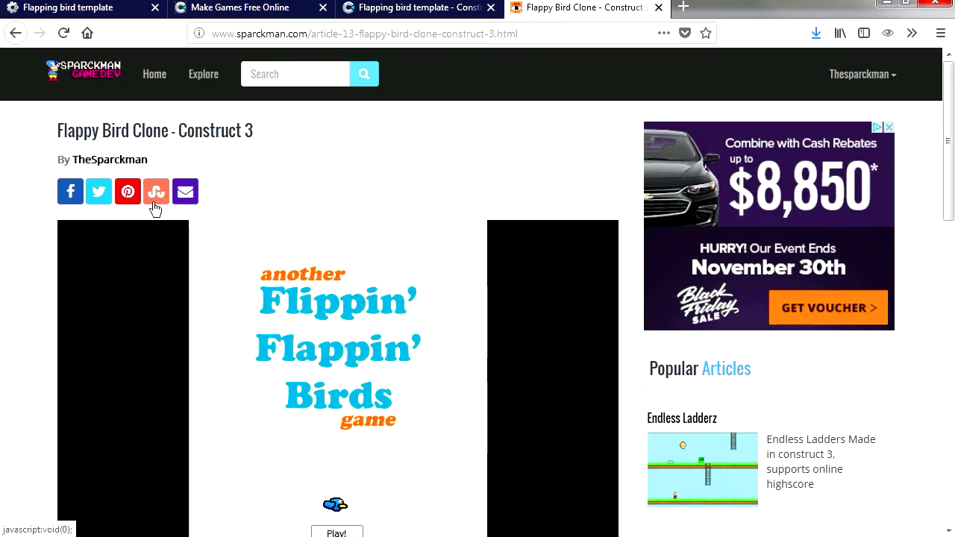
Start the embedded Flappy Bird game in the article and restart it after the first crash
scroll(292, 428, "down", 2)
left_click(291, 428)
left_click(241, 415)
left_click(333, 453)
Flap the bird through the pipe gaps, scoring up to 5 points
left_click(243, 343)
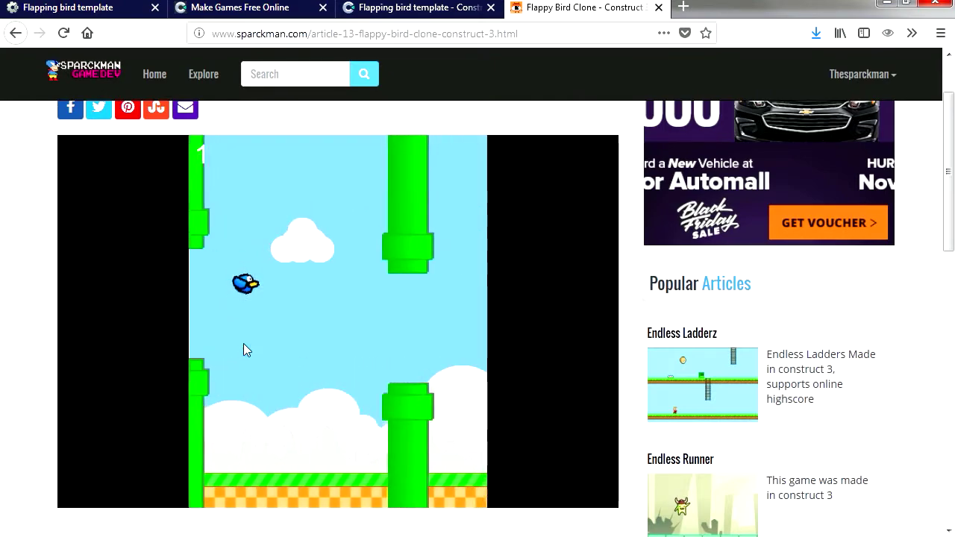
left_click(243, 342)
left_click(265, 365)
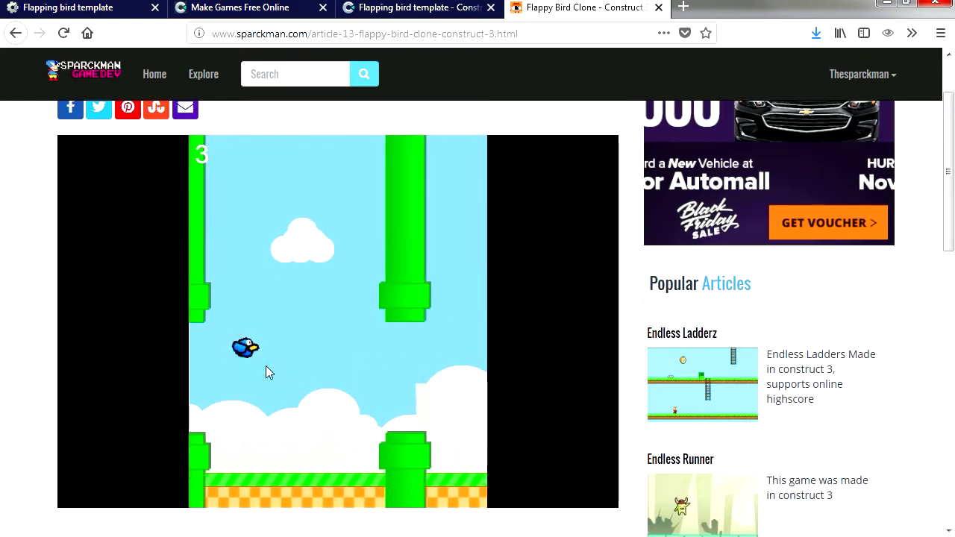
left_click(253, 388)
left_click(240, 370)
left_click(240, 368)
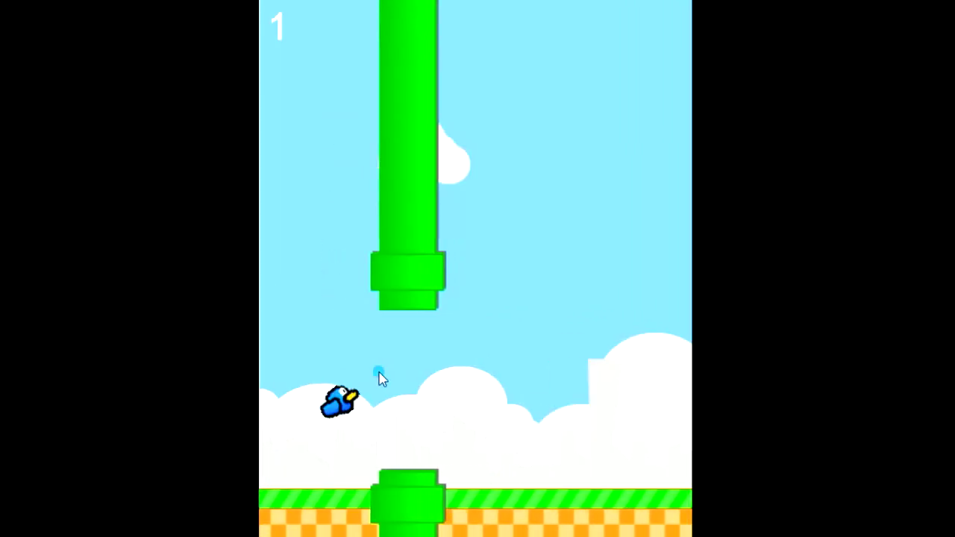
left_click(379, 375)
left_click(347, 303)
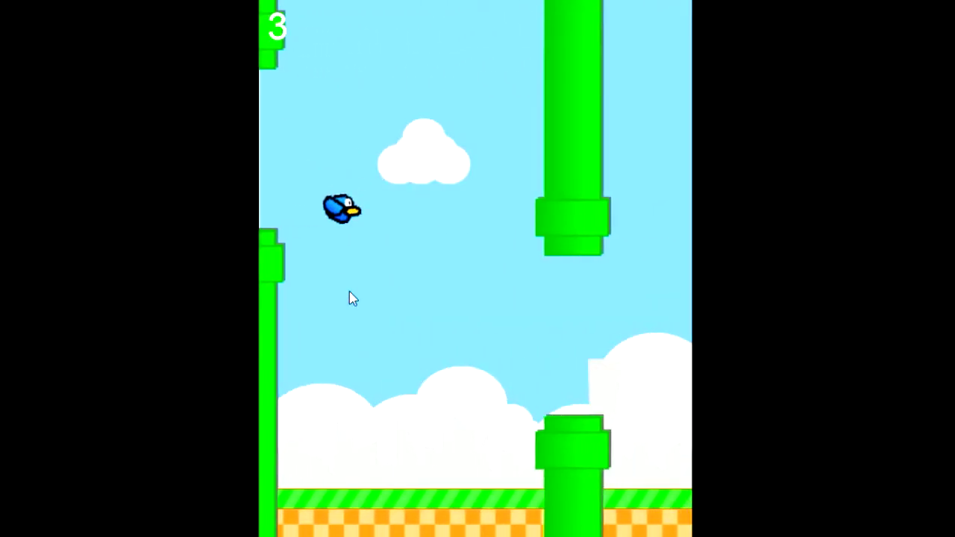
left_click(359, 377)
left_click(359, 376)
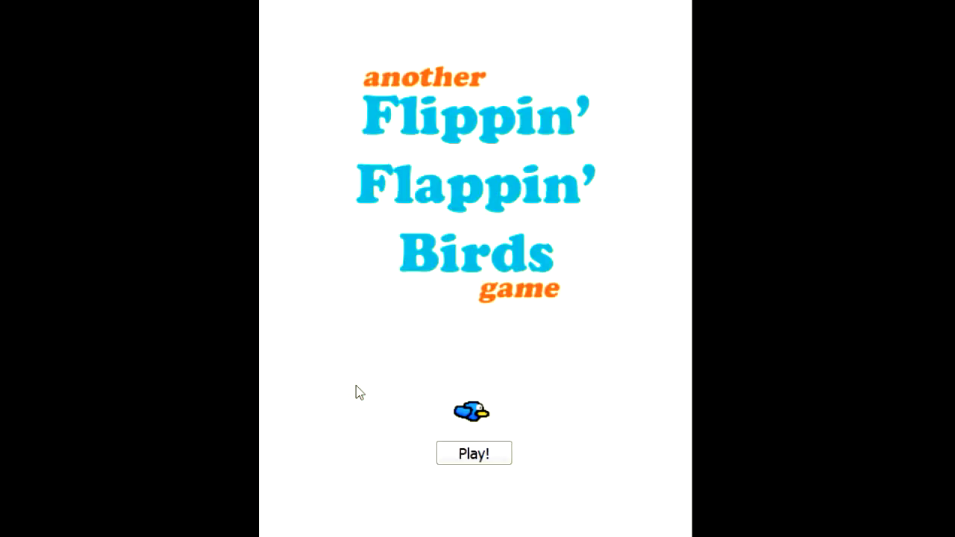